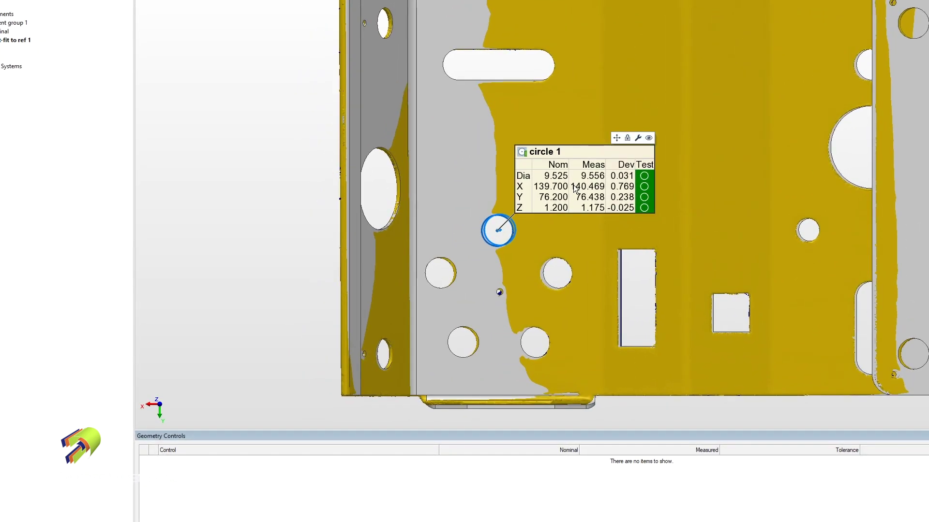
Step: Select the circle 1 annotation to list its diameter, X, Y and Z controls with ±1.000 tolerance
click(545, 183)
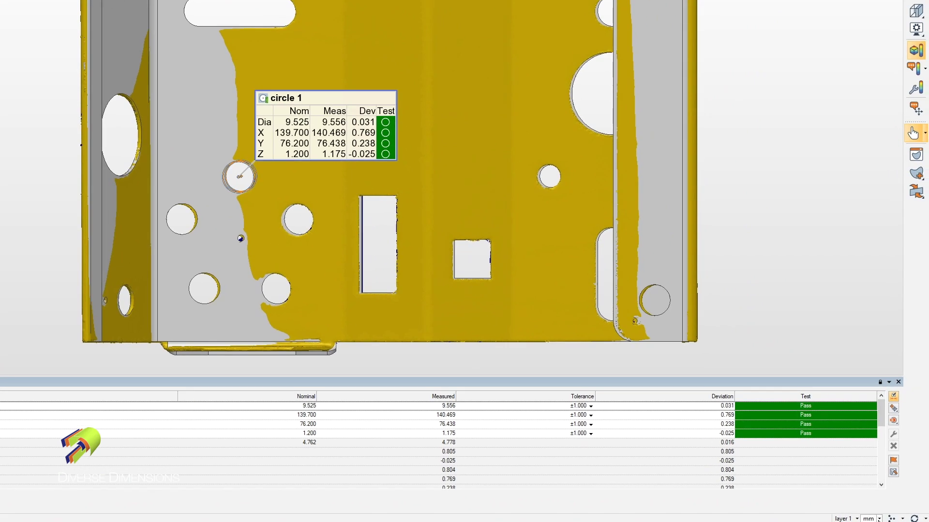
Step: Change the project units to Inches from the status bar so circle 1's tolerances read ±0.0394
click(880, 518)
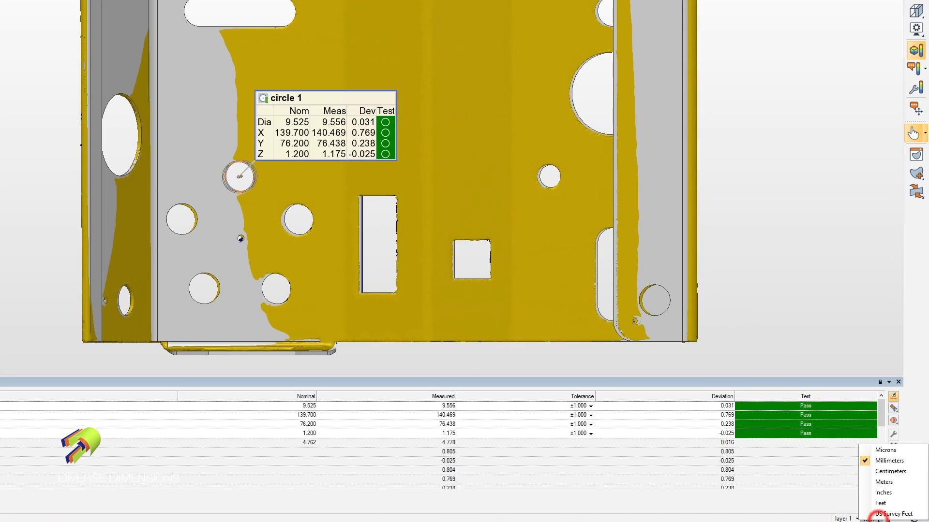
click(888, 493)
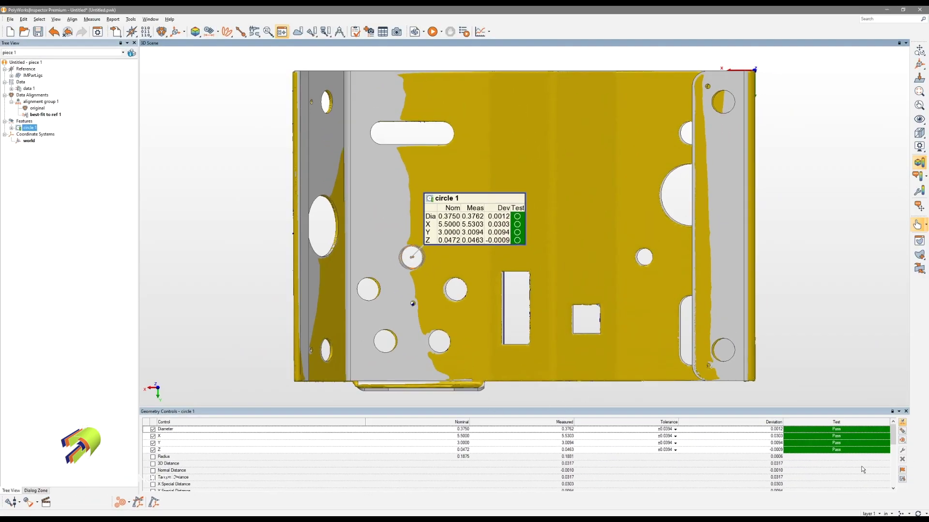
click(893, 514)
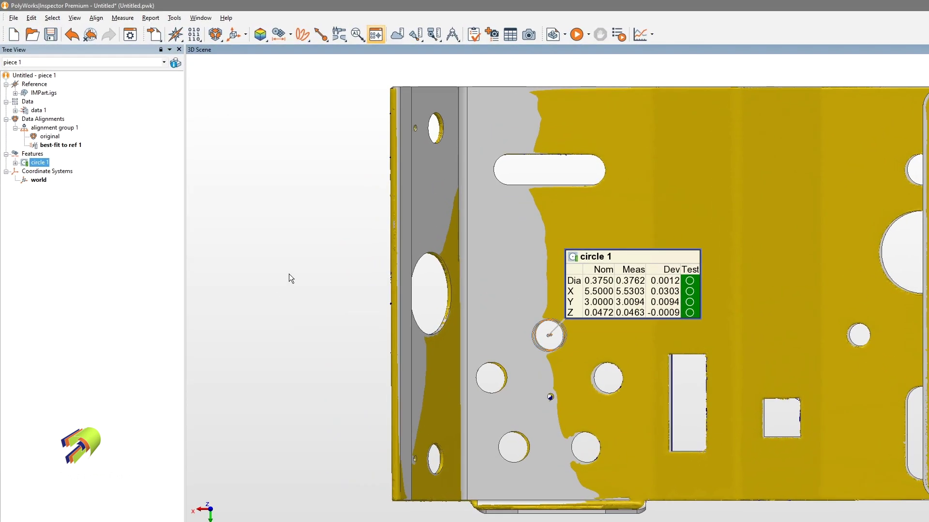
Step: Deselect circle 1 and reach Options > Objects > Controls > Templates
click(288, 274)
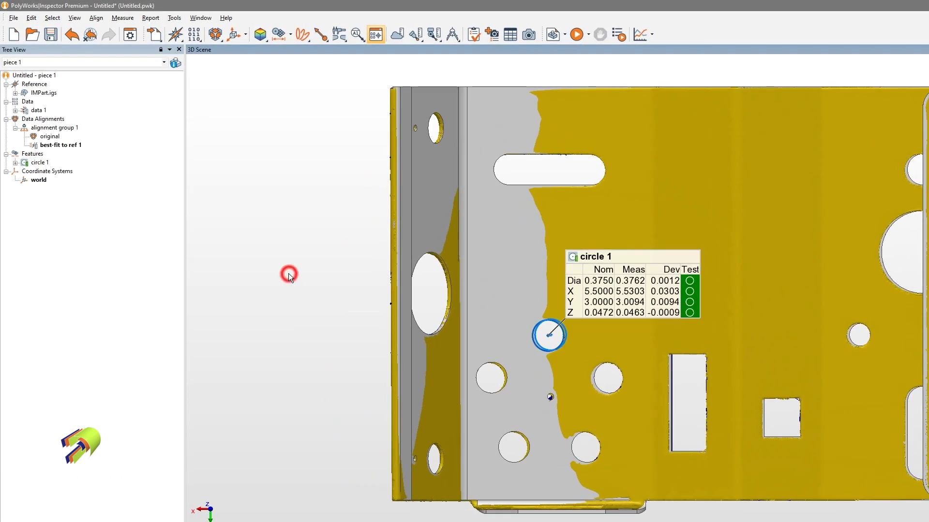
click(128, 38)
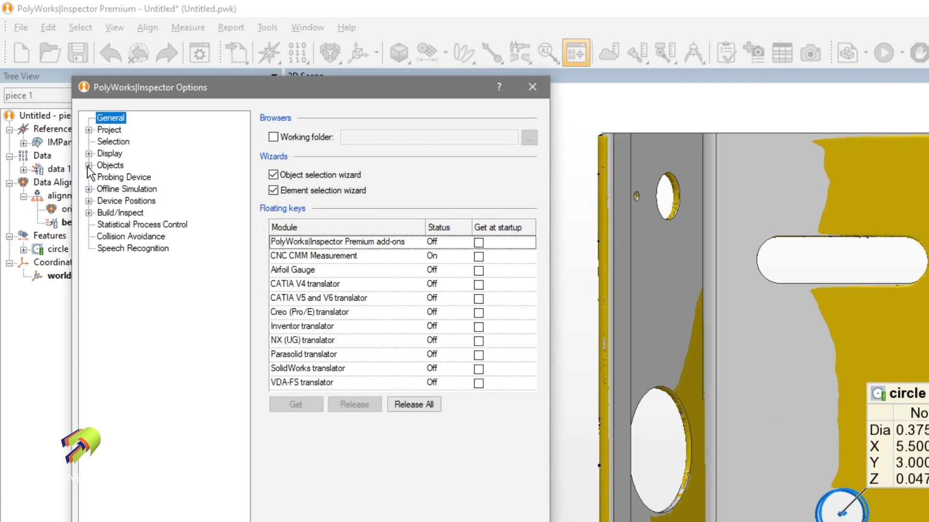
click(88, 166)
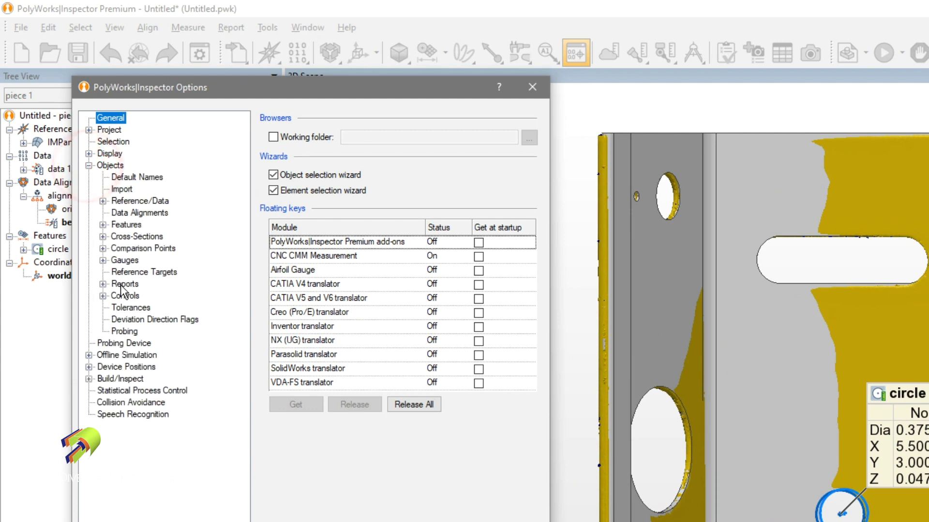
click(103, 296)
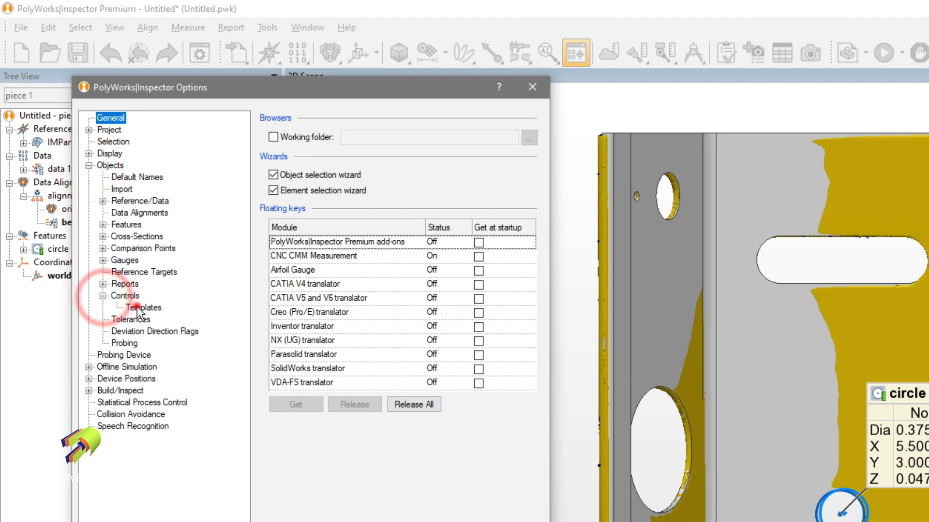
click(138, 308)
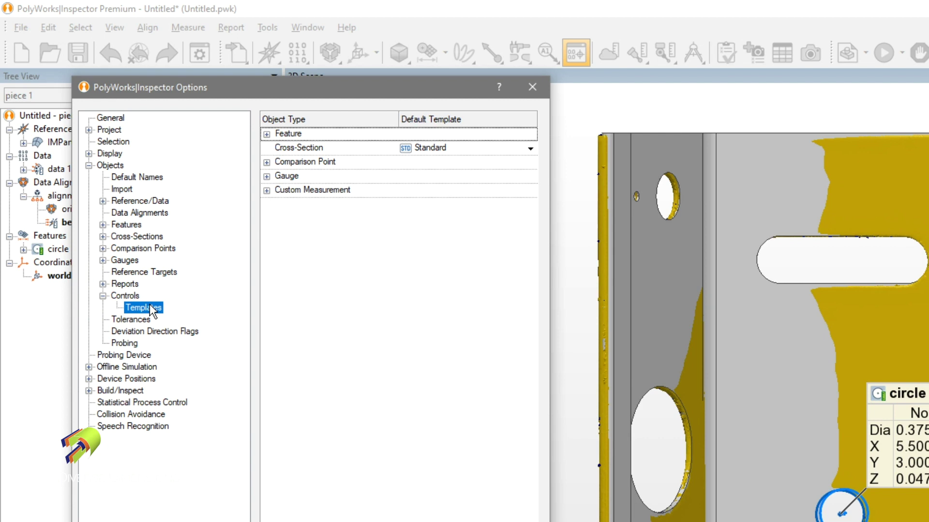
Step: Review the Feature types list, checking Point's template choices, all still set to Standard
click(266, 134)
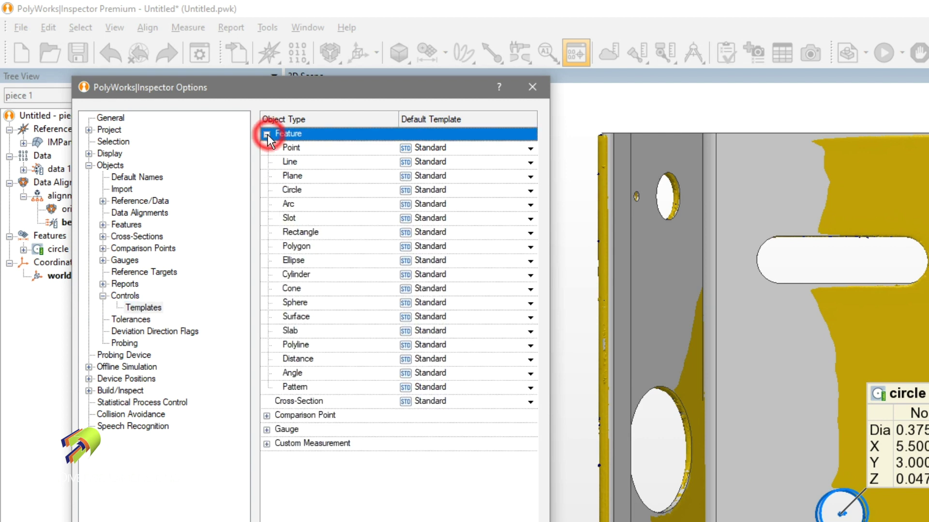
click(530, 149)
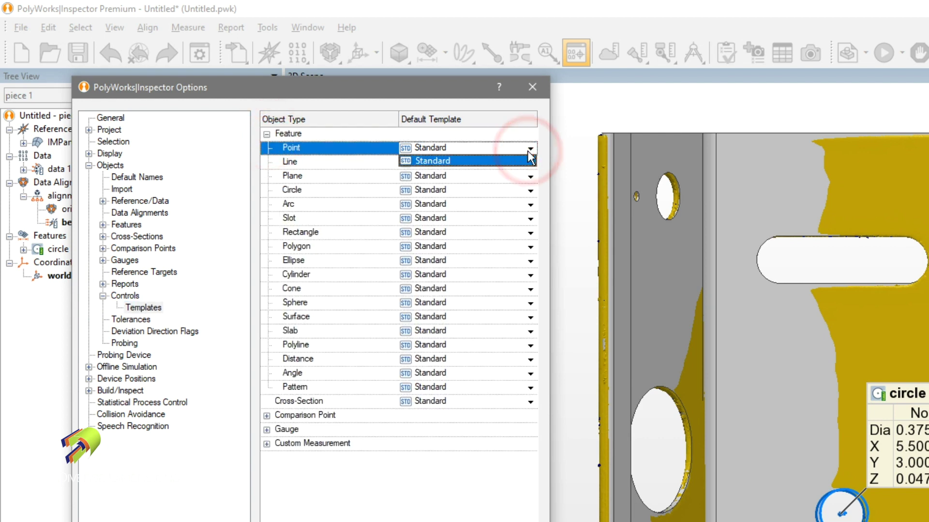
click(530, 149)
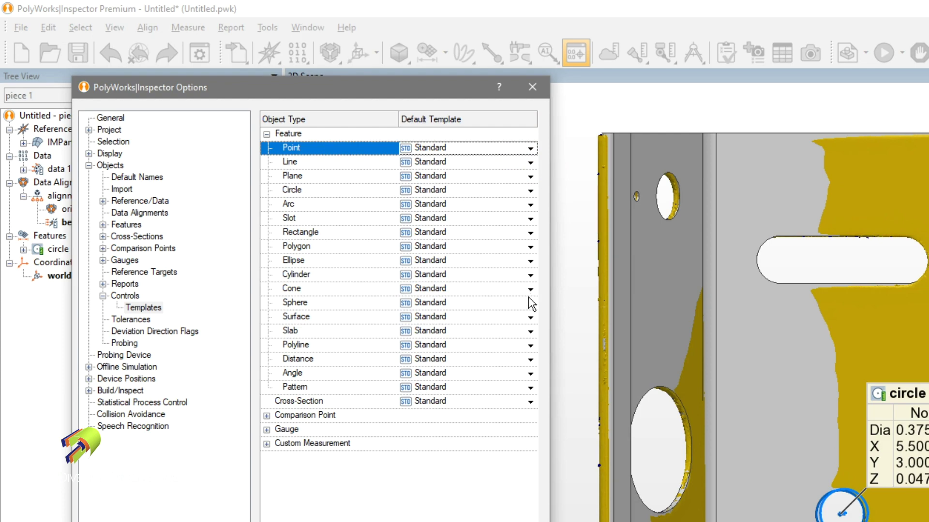
click(267, 133)
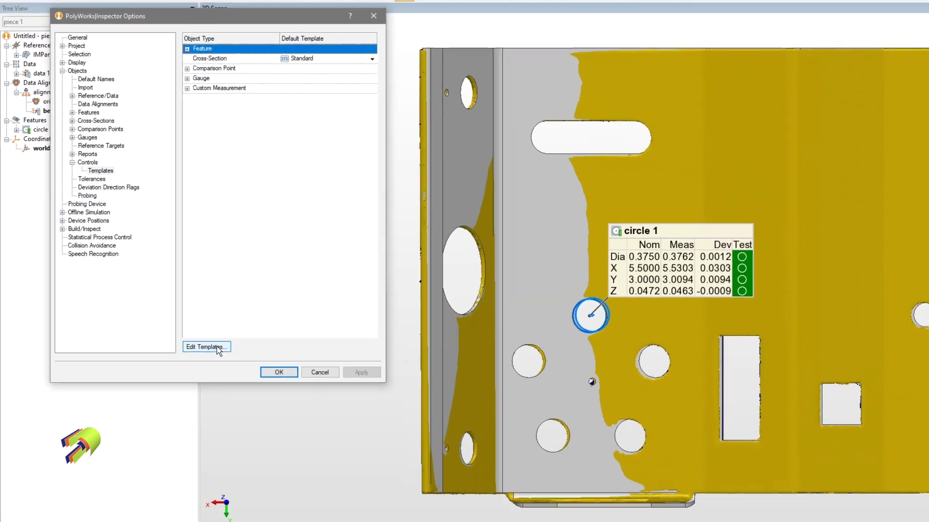
Step: In Edit Templates, switch Type to Annotation and preview the standard Feature Controls template
click(202, 313)
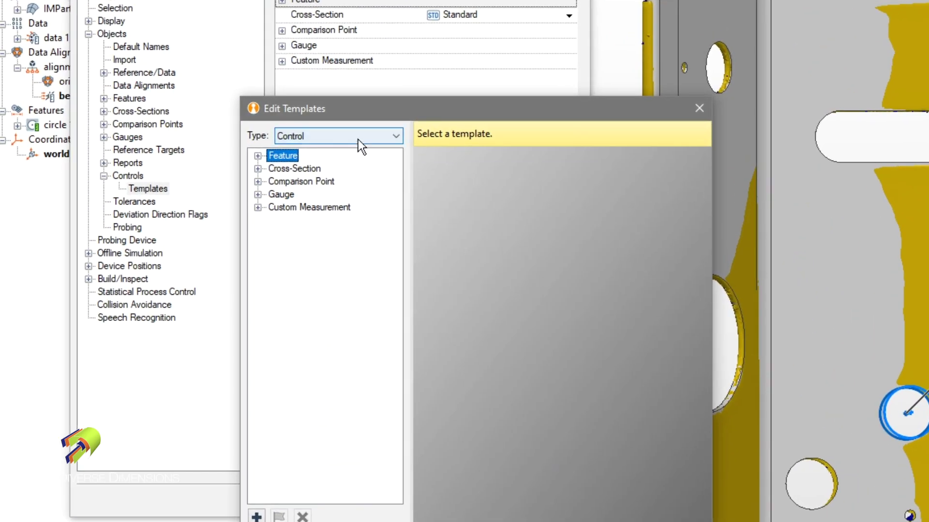
click(357, 139)
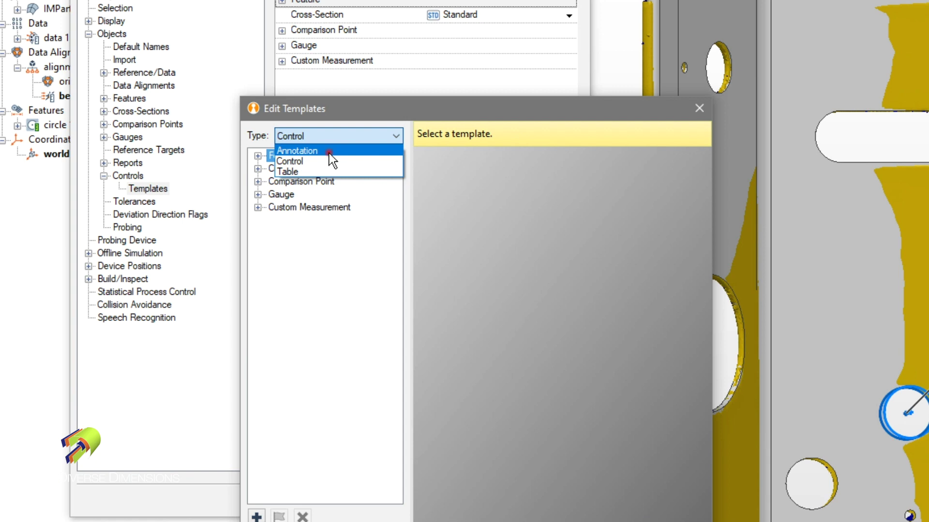
click(328, 152)
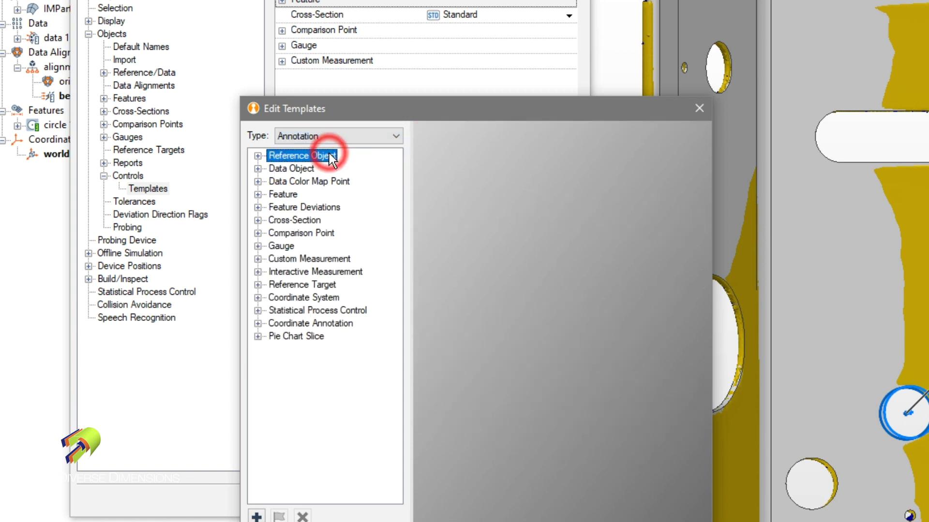
click(258, 195)
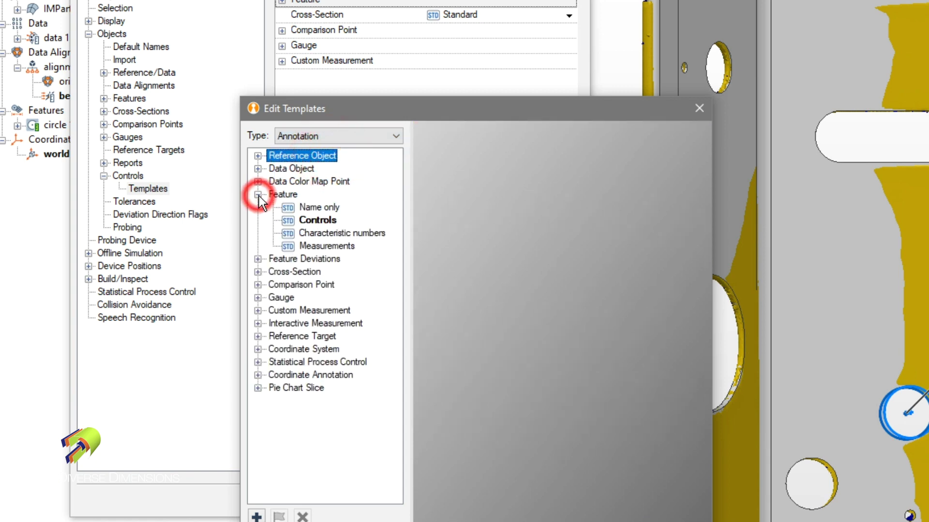
click(317, 222)
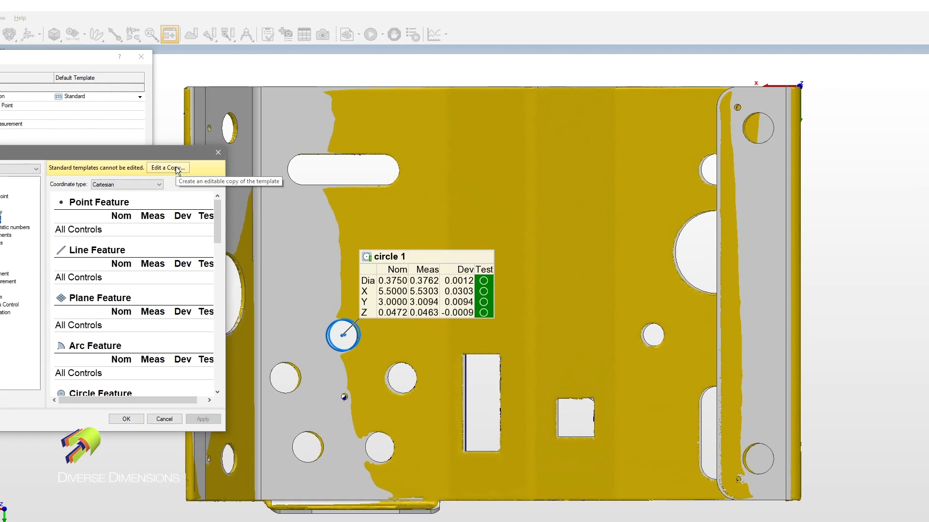
Step: Create a user copy named "Amos' Template" with Set as default ticked
click(175, 165)
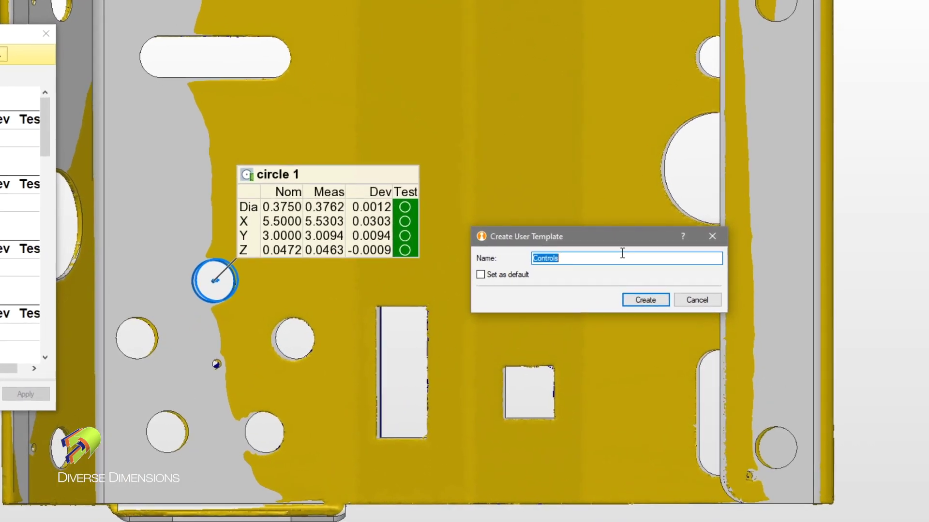
text(Amos' Template)
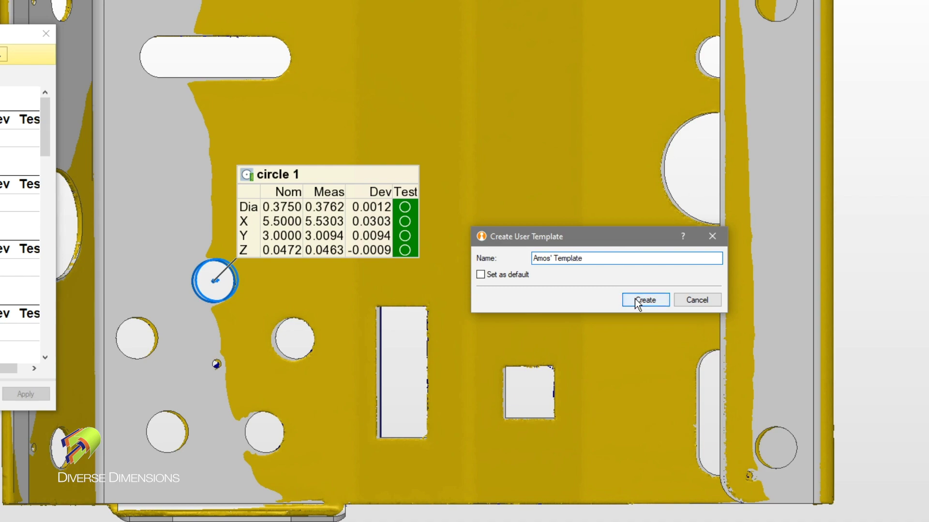
click(481, 275)
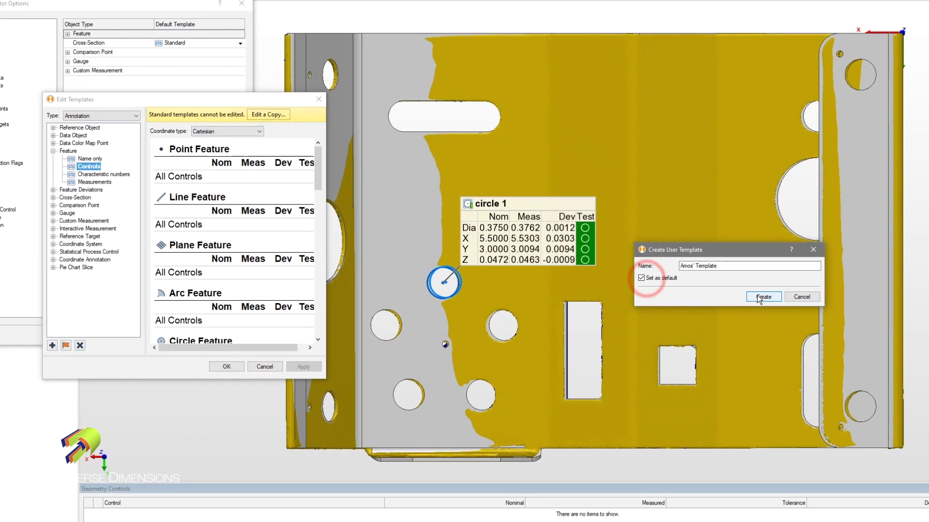
click(690, 297)
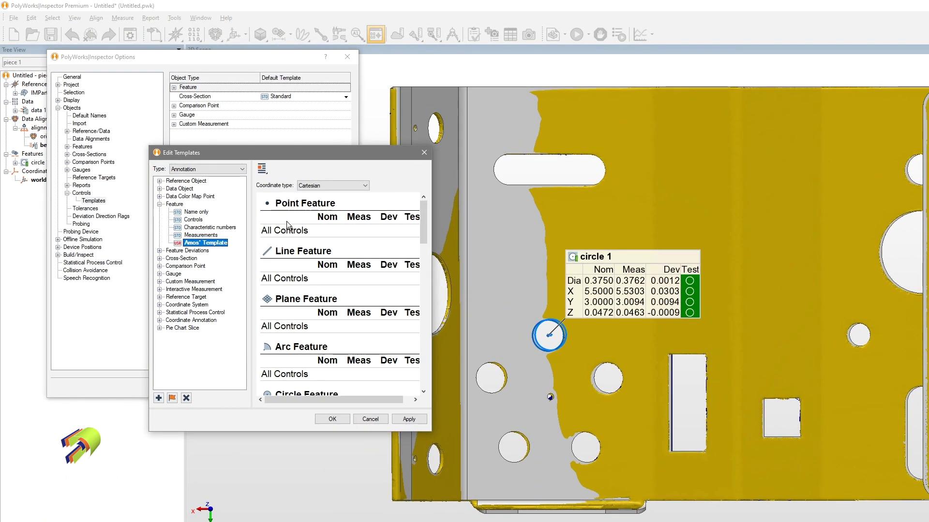
Step: Add the Characteristic Number column to "Amos' Template", apply it and close Edit Templates
right_click(294, 222)
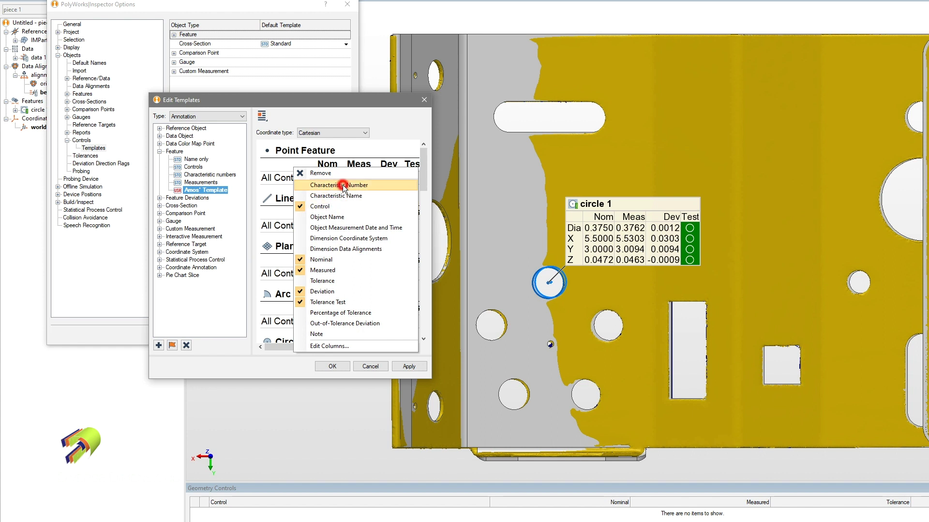
click(342, 188)
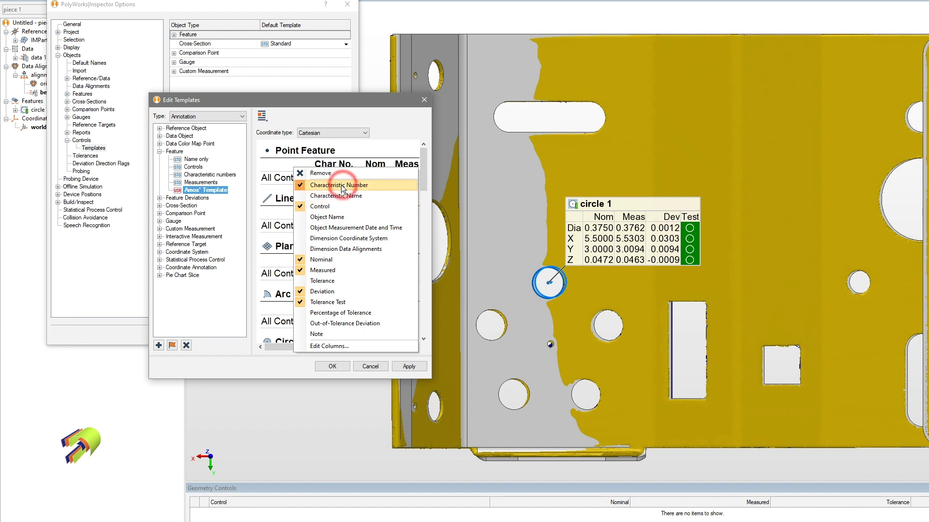
click(416, 366)
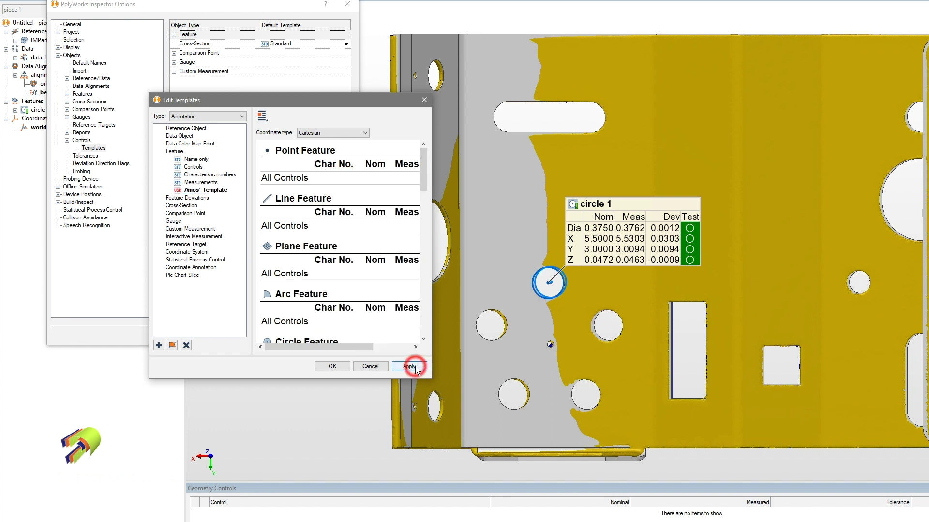
click(332, 367)
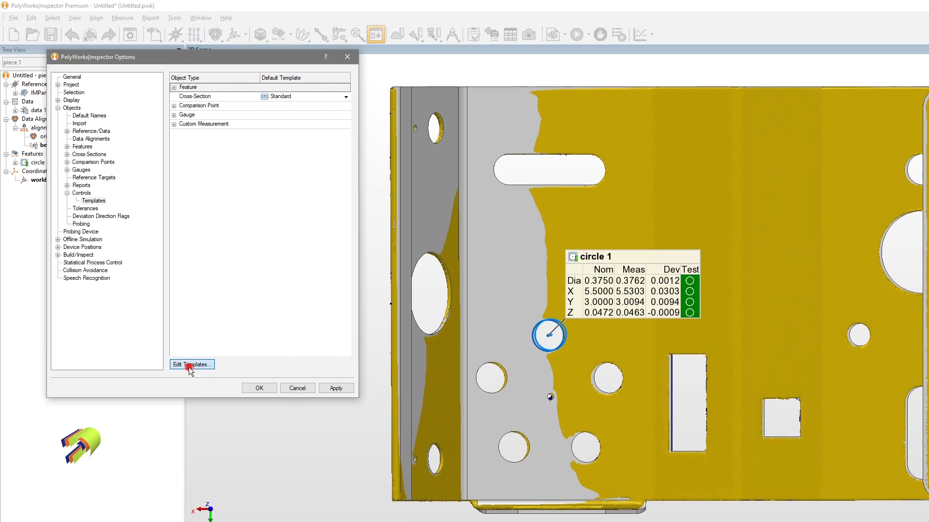
Step: In Edit Templates with Type Control, select the Standard template under Feature > Circle
click(189, 364)
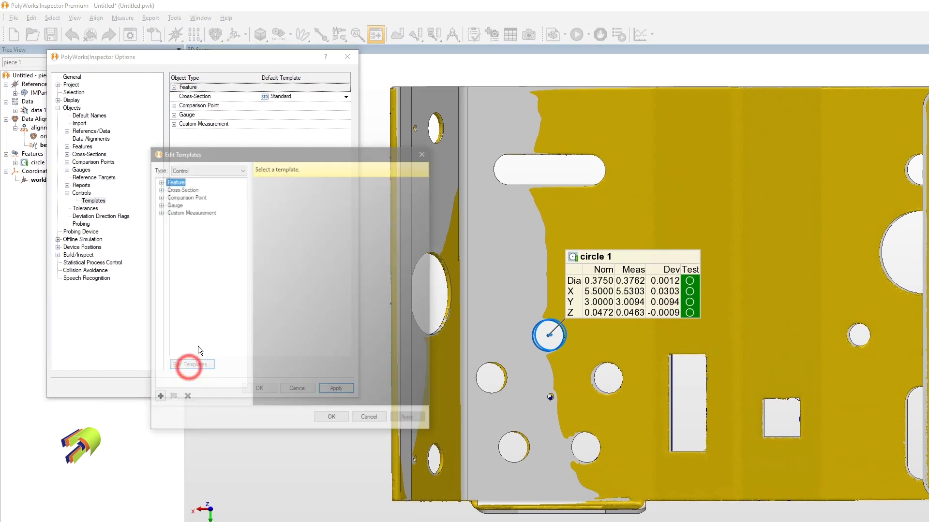
click(193, 168)
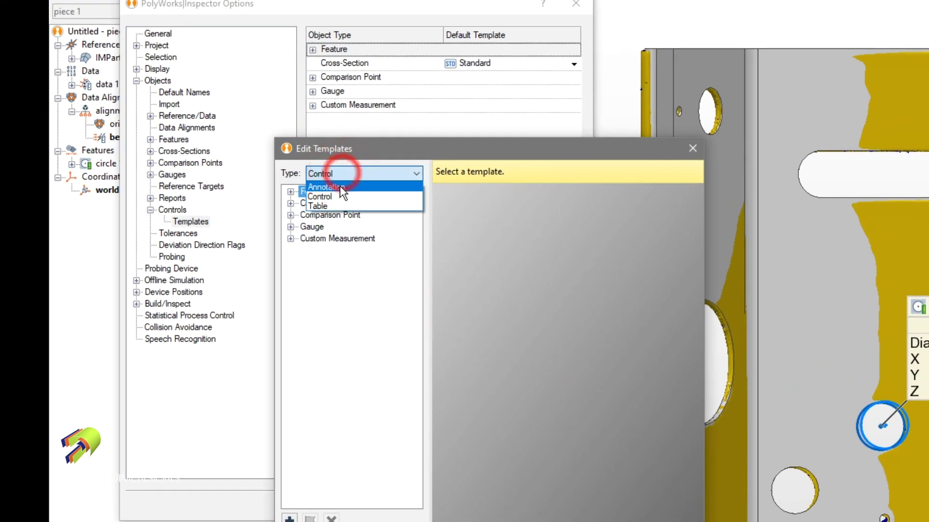
click(332, 192)
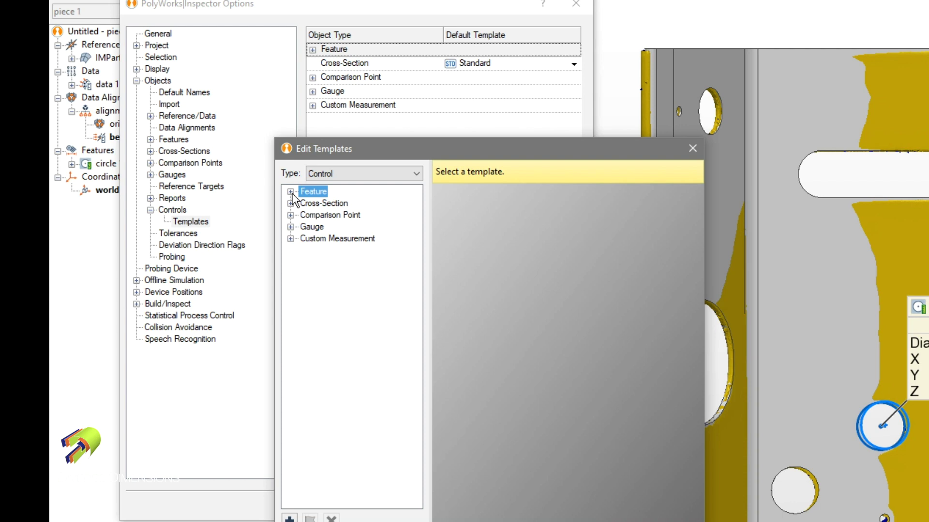
click(290, 191)
click(323, 238)
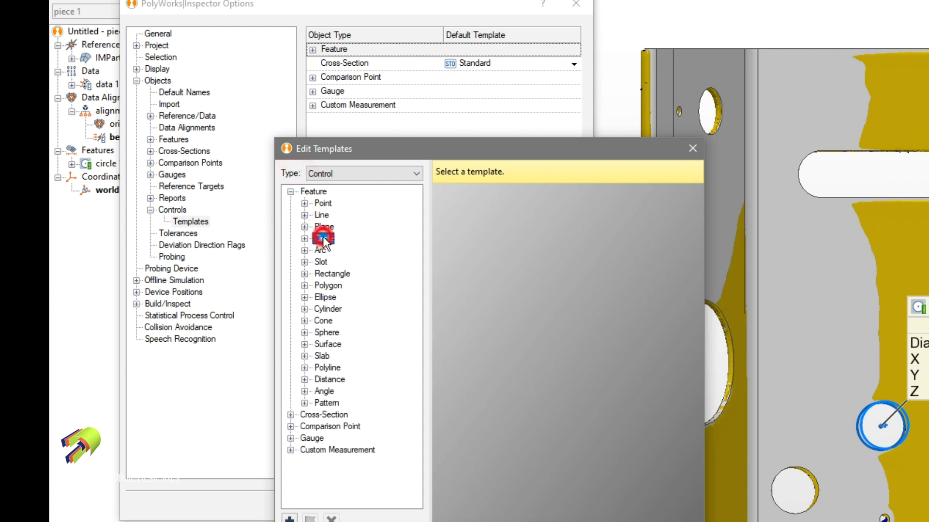
click(304, 239)
click(365, 252)
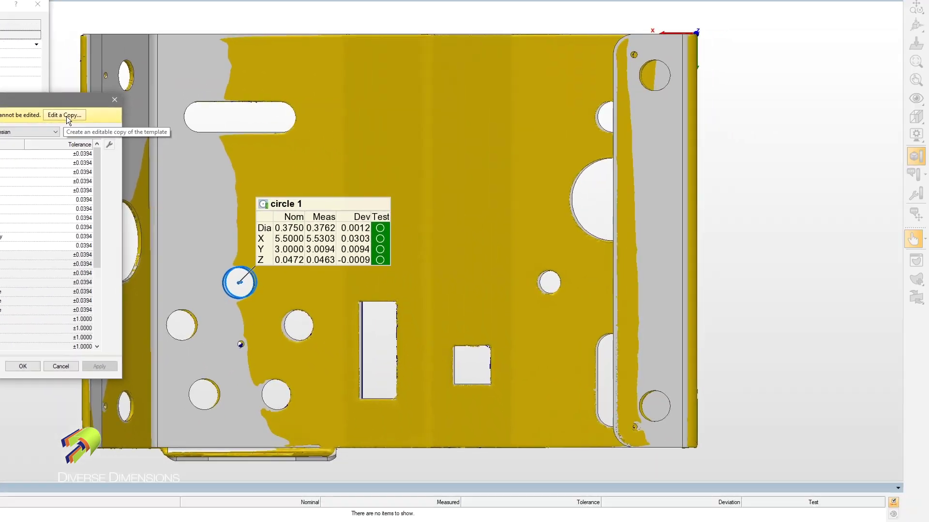
Step: Create an editable user copy of the standard circle template named "Amos' Template", set as default
click(67, 116)
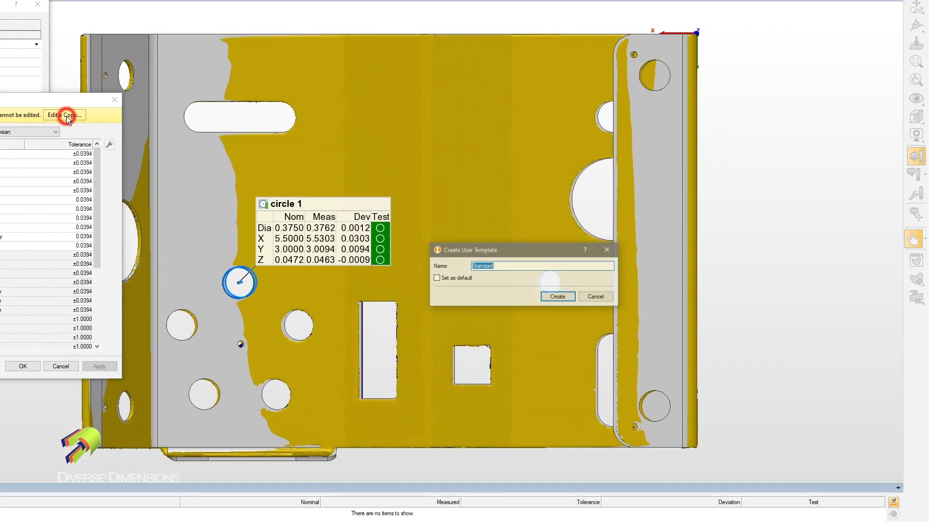
text(A)
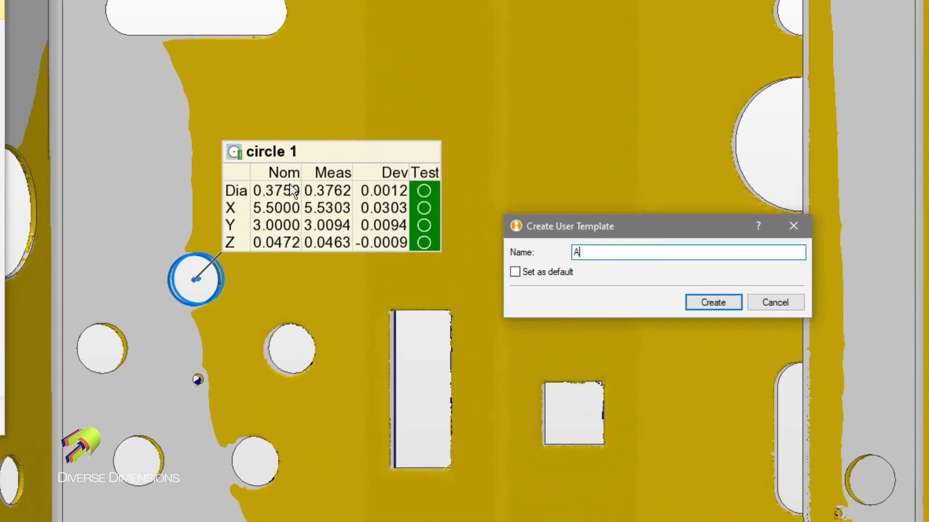
text(mos' Template)
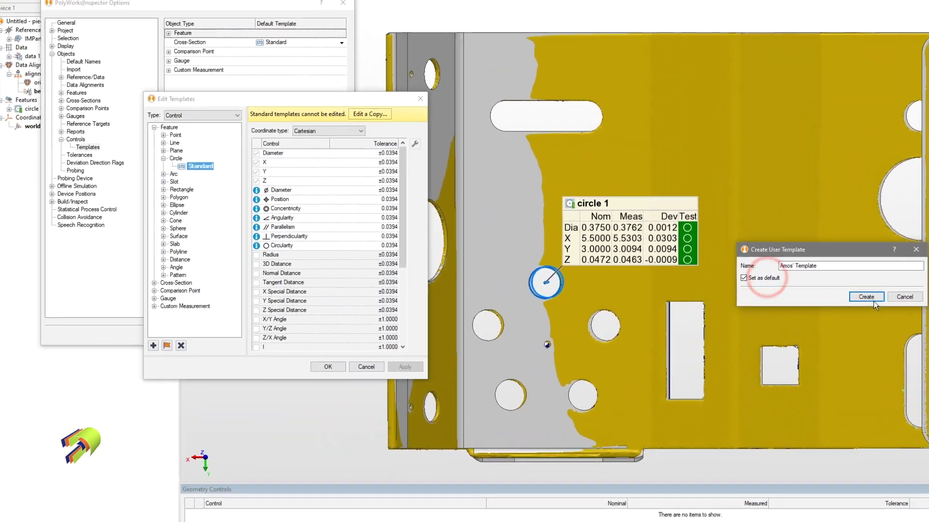
click(871, 299)
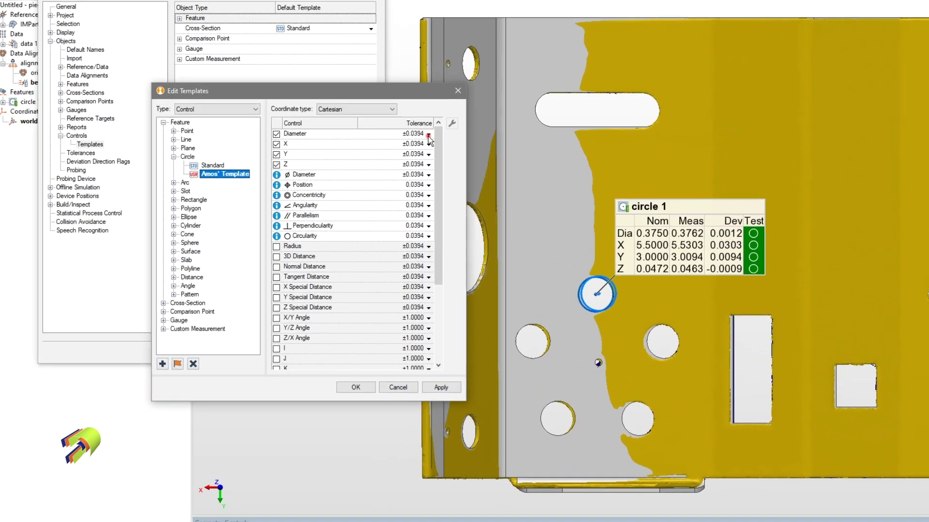
Step: Set the Diameter and X tolerances to the ±0.050 preset
click(397, 139)
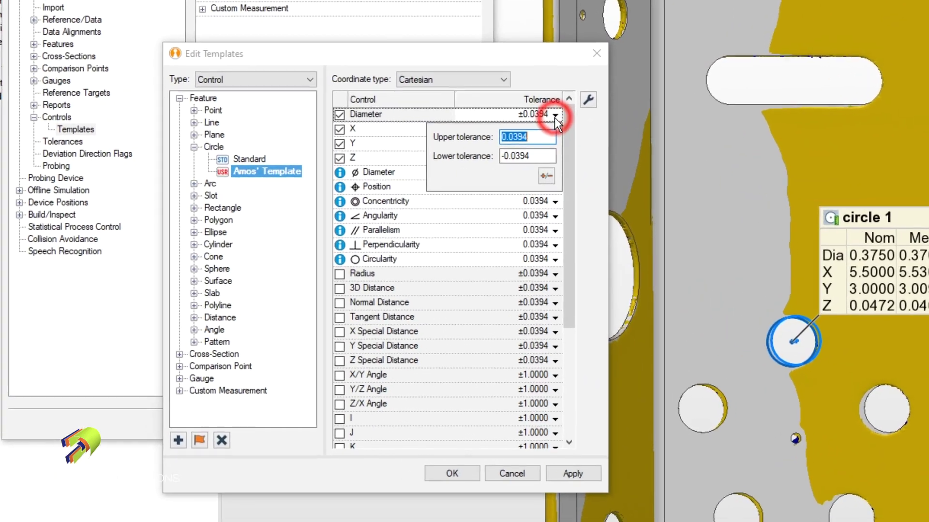
click(395, 175)
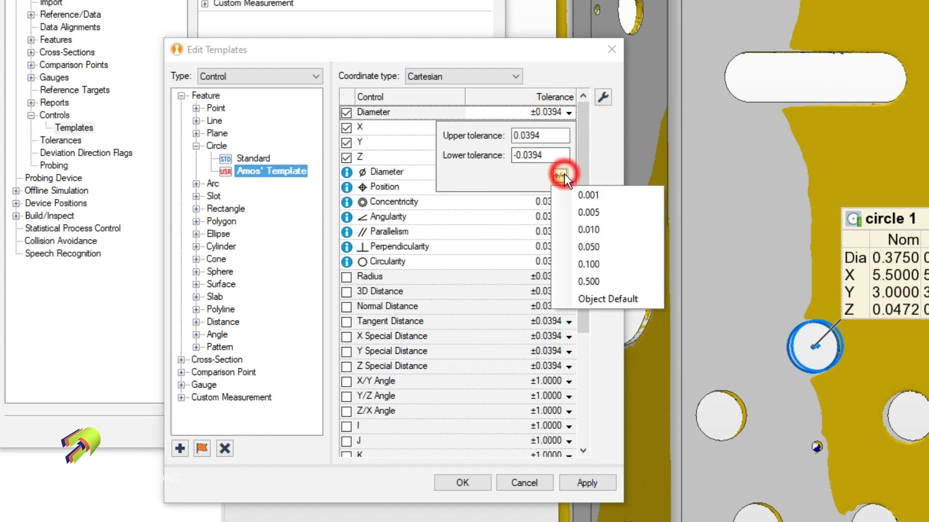
click(595, 247)
click(394, 128)
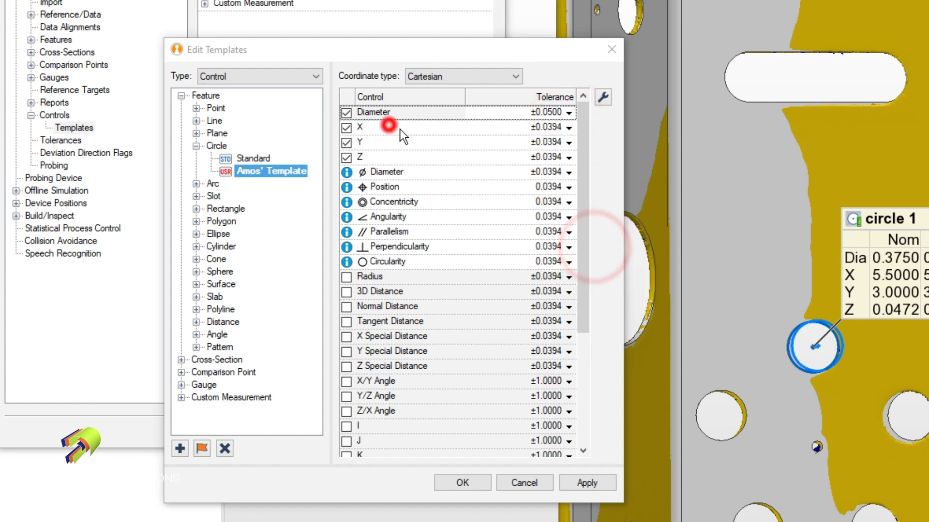
click(568, 127)
click(560, 192)
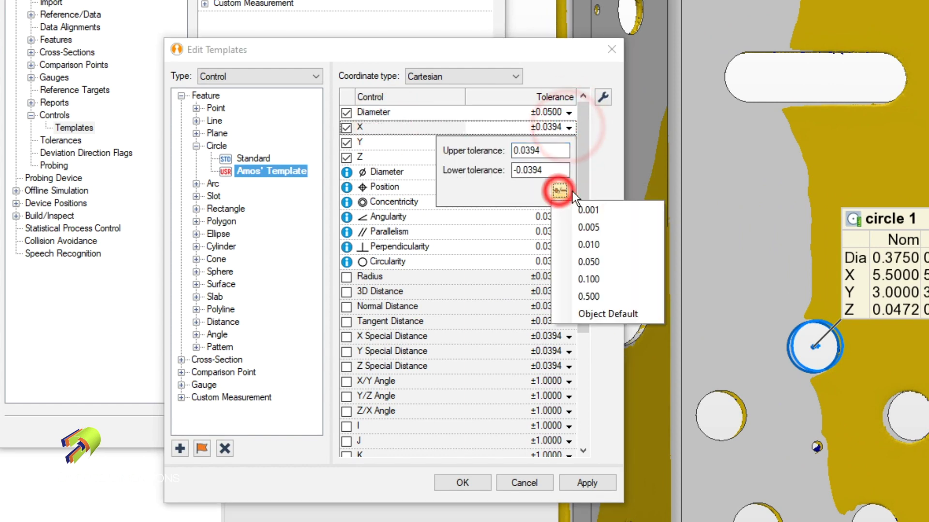
click(601, 258)
Step: Set the Y and Z tolerances to the ±0.050 preset
click(405, 125)
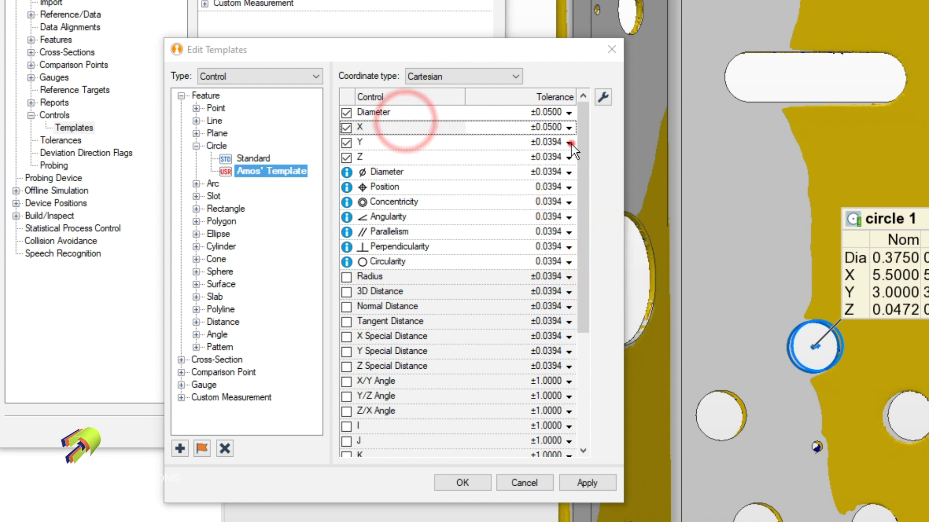
click(568, 142)
click(561, 206)
click(593, 277)
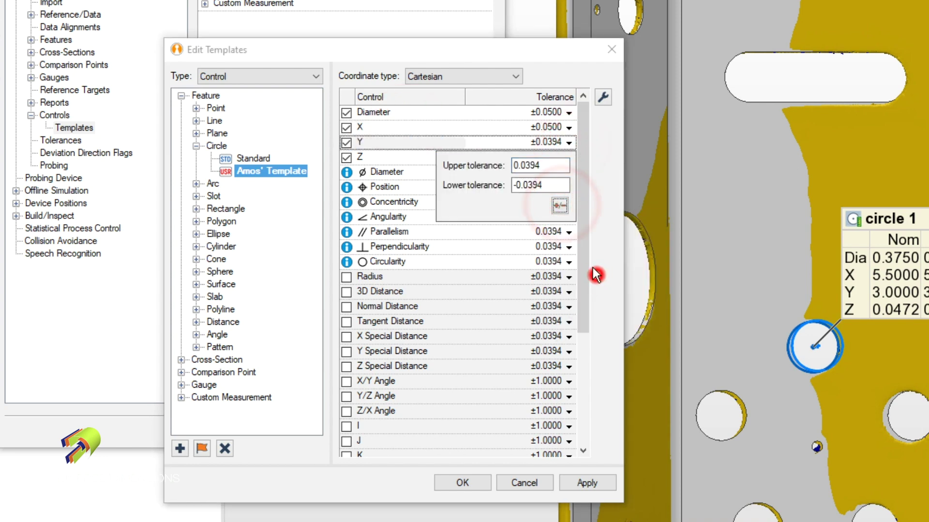
click(477, 127)
click(570, 162)
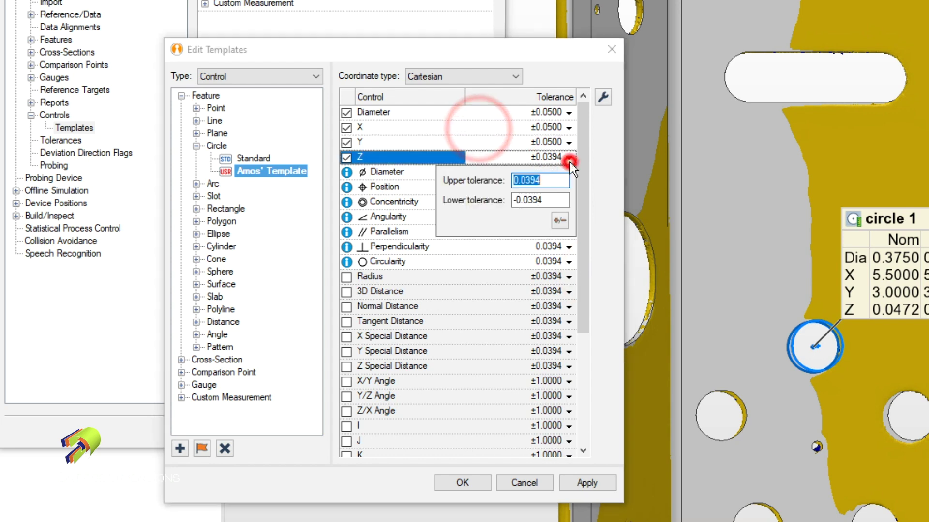
click(560, 219)
click(591, 291)
click(436, 140)
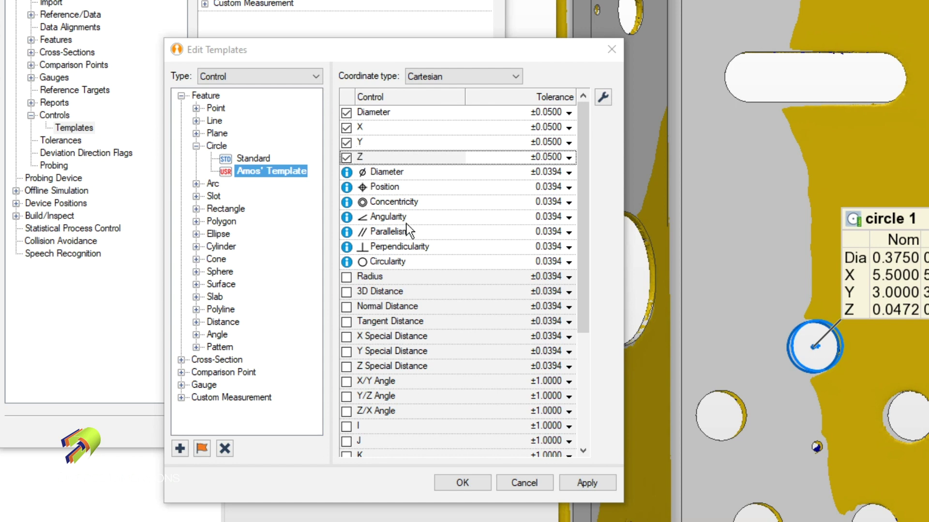
scroll(426, 244, down, 1)
scroll(426, 245, down, 1)
scroll(425, 245, down, 2)
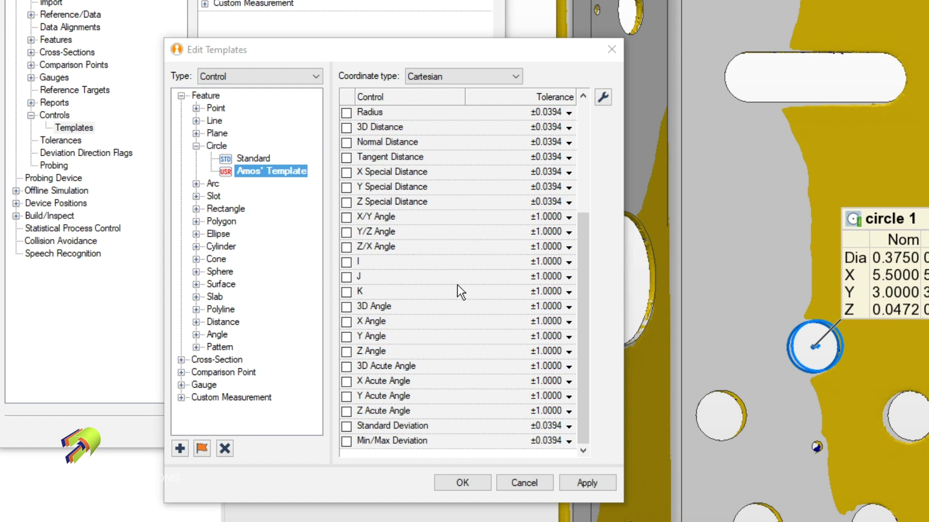
scroll(459, 292, up, 4)
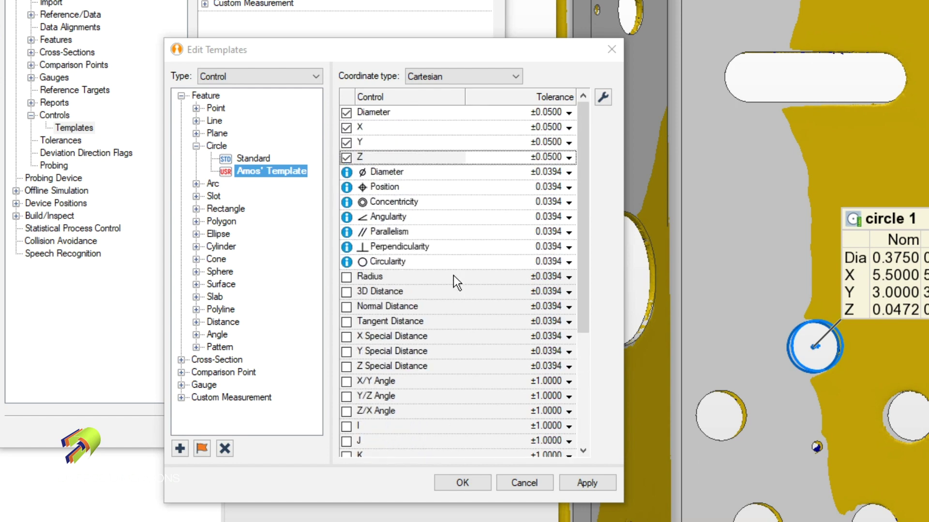
Step: Uncheck the Diameter control row and apply the circle template changes
click(347, 113)
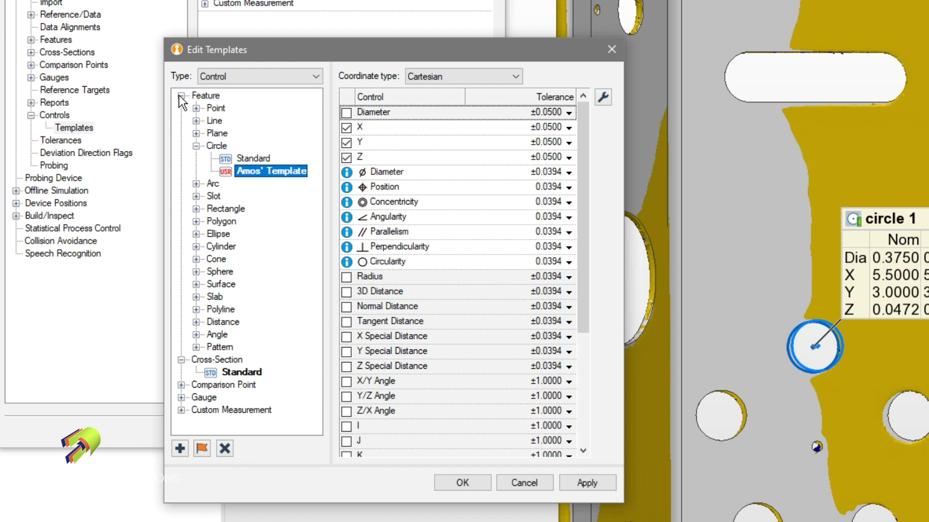
click(592, 479)
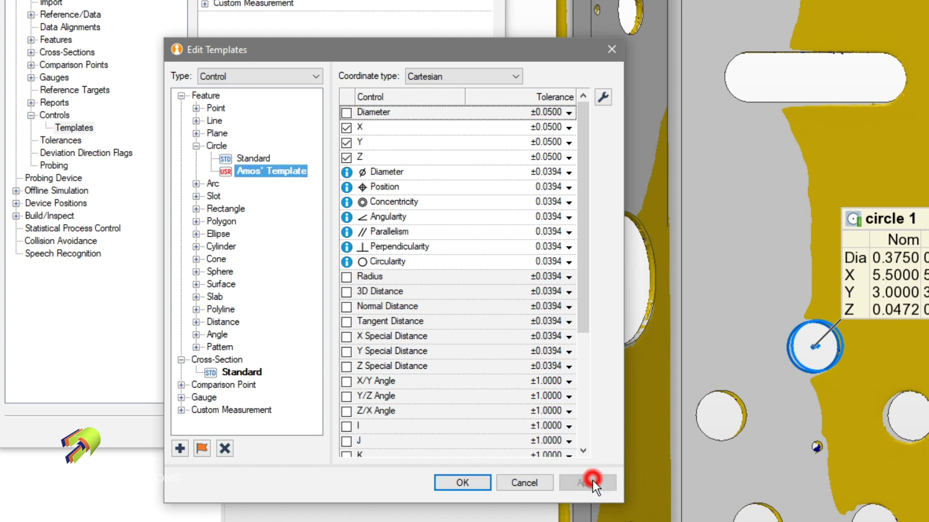
Step: Confirm the template editor and apply and accept the Inspector options, returning to the 3D scene
click(460, 483)
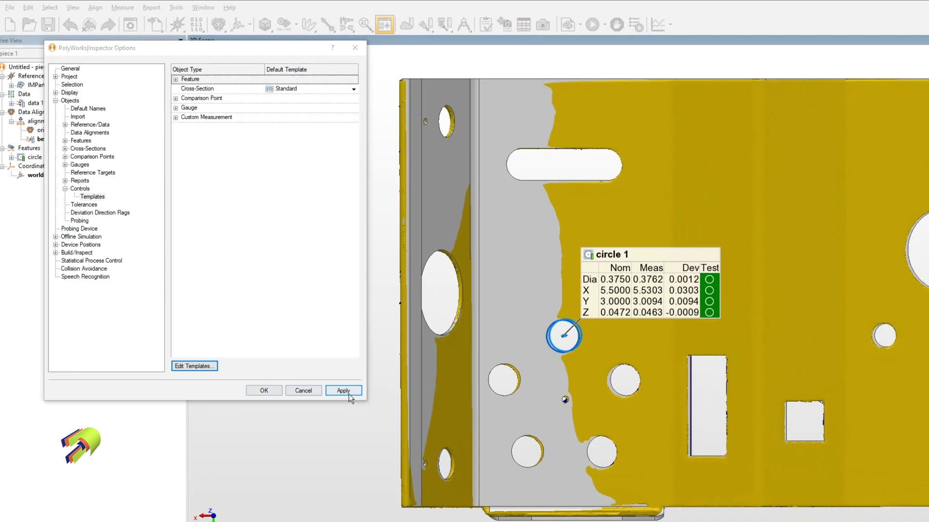
click(342, 392)
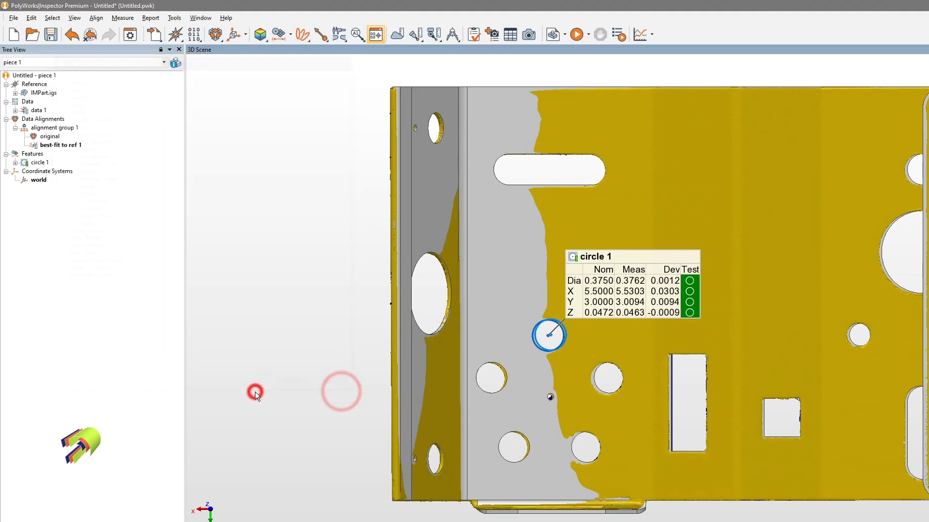
click(255, 392)
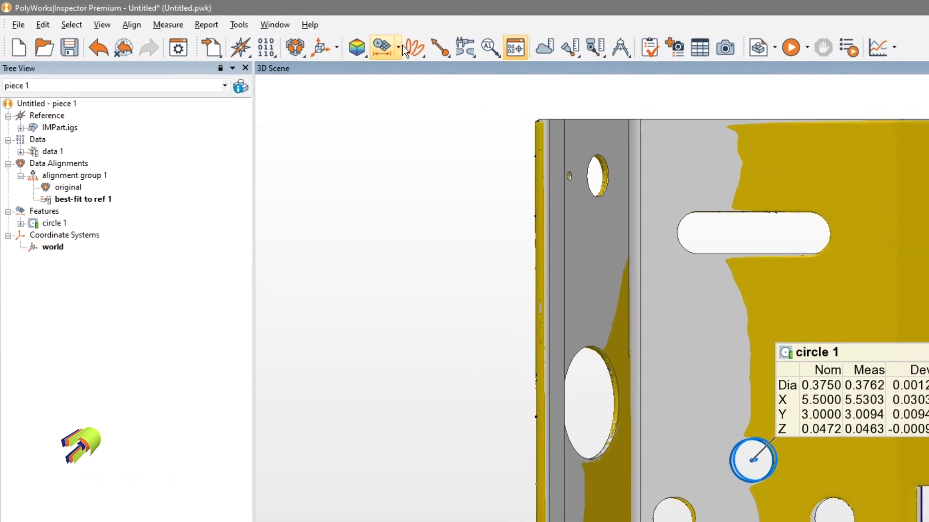
Step: Create circle 2 on a hole right of circle 1 with the Circle measurement tool
click(392, 48)
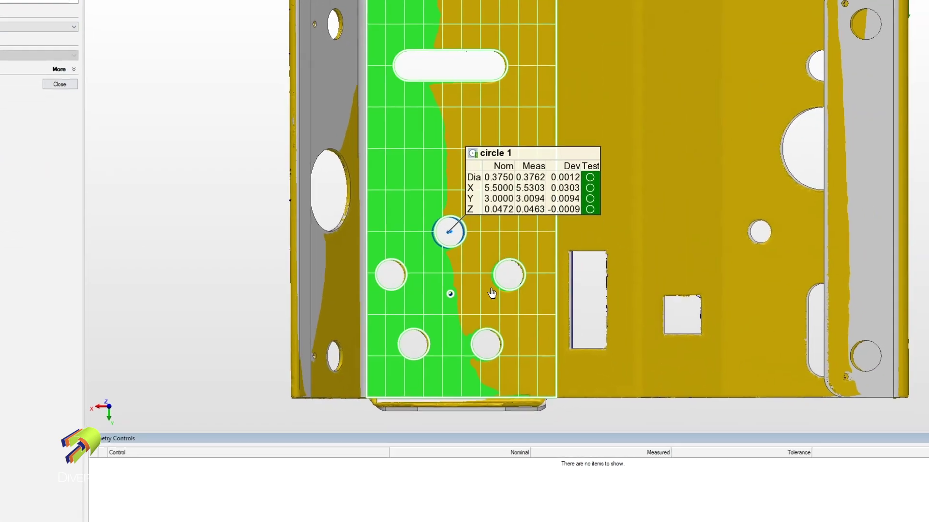
click(492, 284)
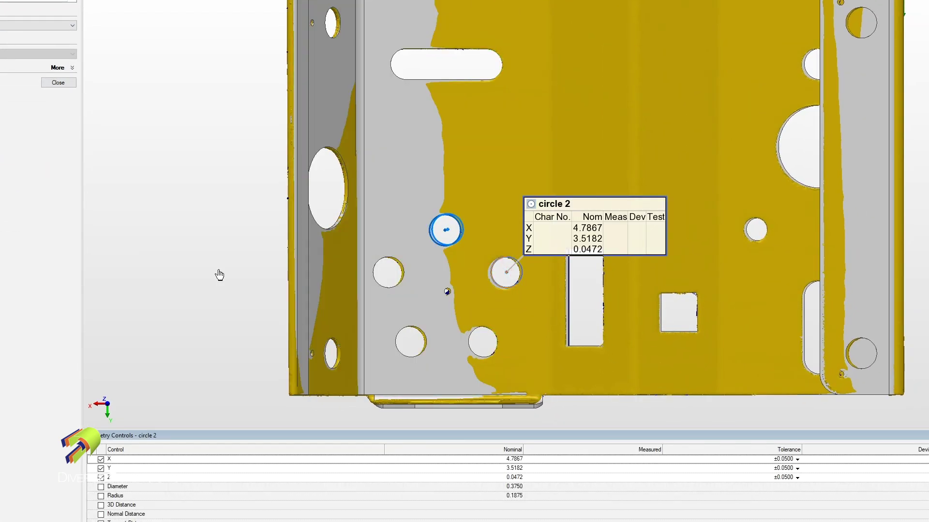